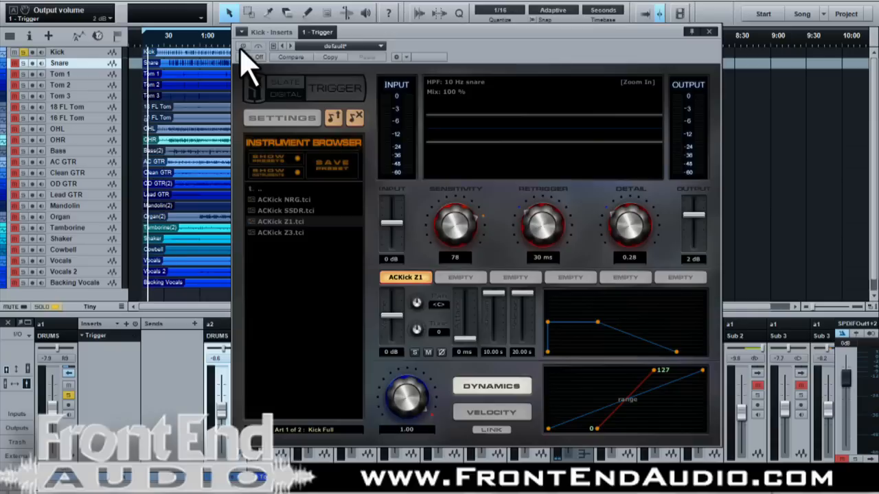
Zoom in on the song timeline, enable the Trigger plug-in on the Kick track and cue playback at the start of the kick part.
scroll(177, 59, "up", 2)
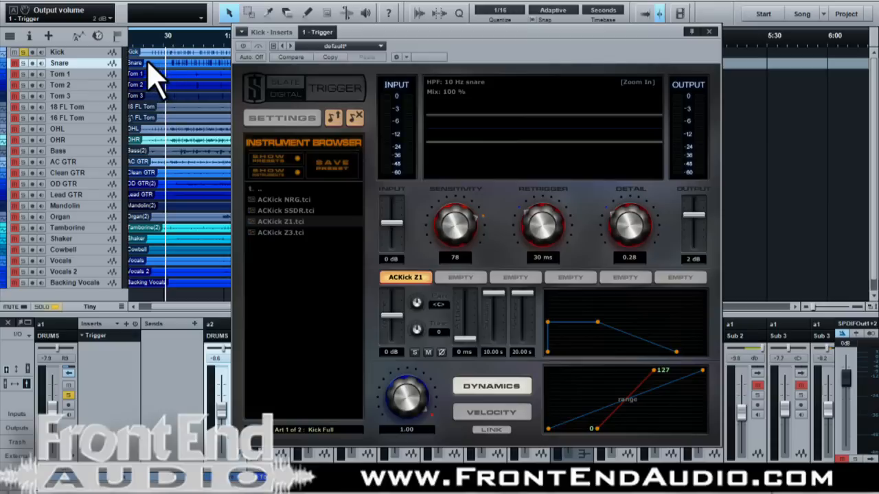
left_click(151, 39)
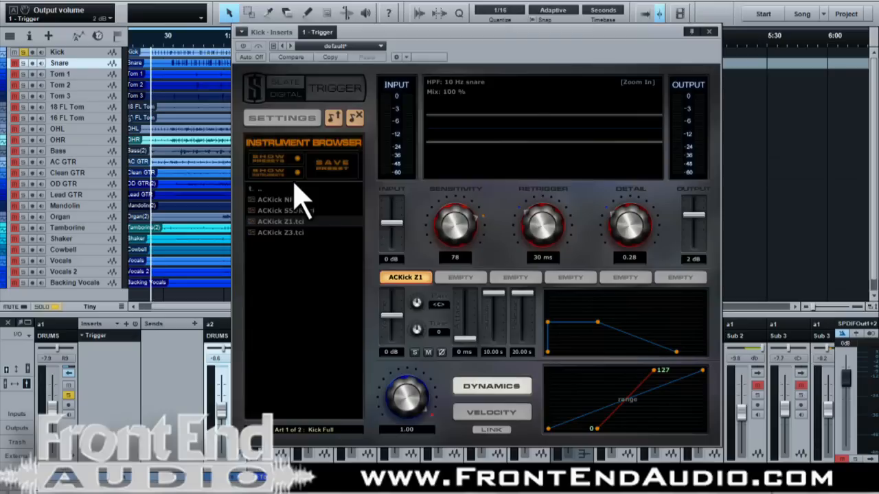
left_click(243, 45)
left_click_drag(153, 41, 156, 58)
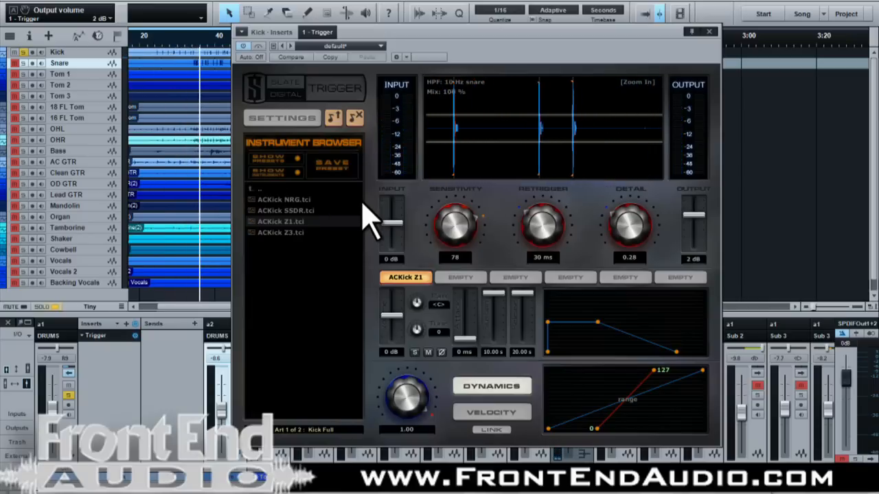
Set Trigger's Detail to 0.42 and its Retrigger time to 38 ms.
mouse_move(619, 231)
left_mouse_down()
mouse_move(609, 199)
mouse_move(614, 222)
left_mouse_up()
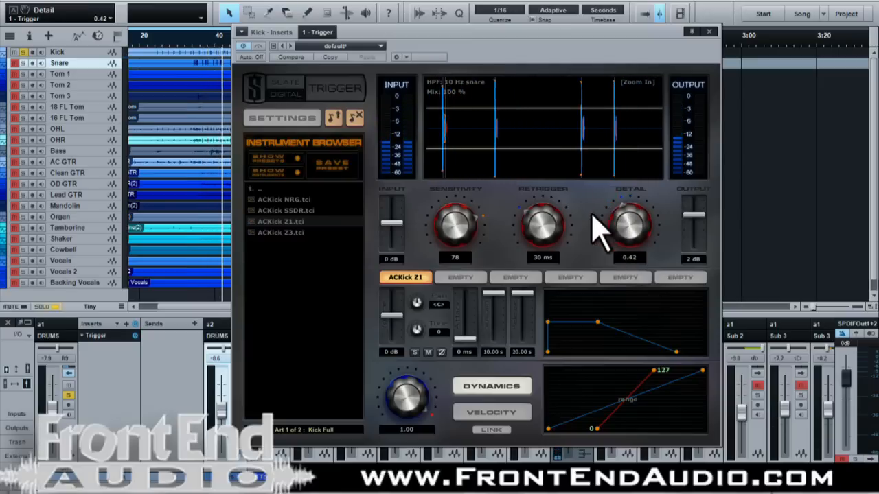
left_click(547, 224)
left_click_drag(547, 224, 547, 223)
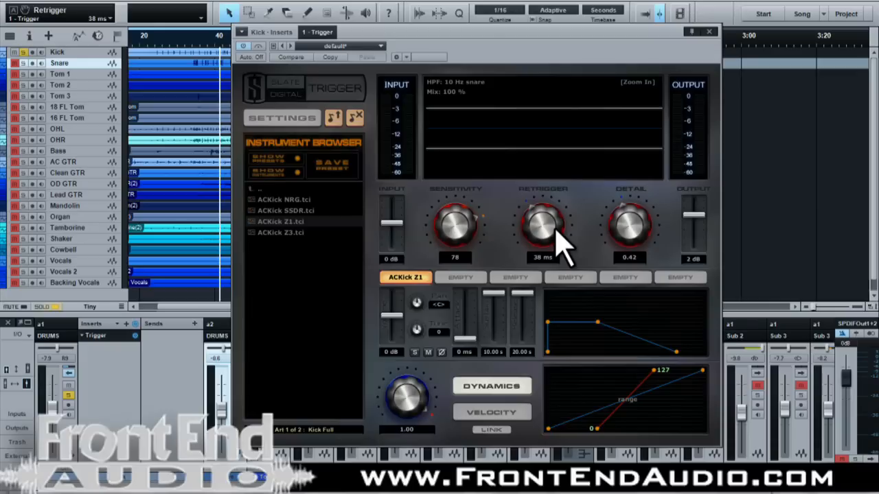
Replay the passage in the full mix and compare the kick sound with Trigger bypassed and active.
left_click(156, 39)
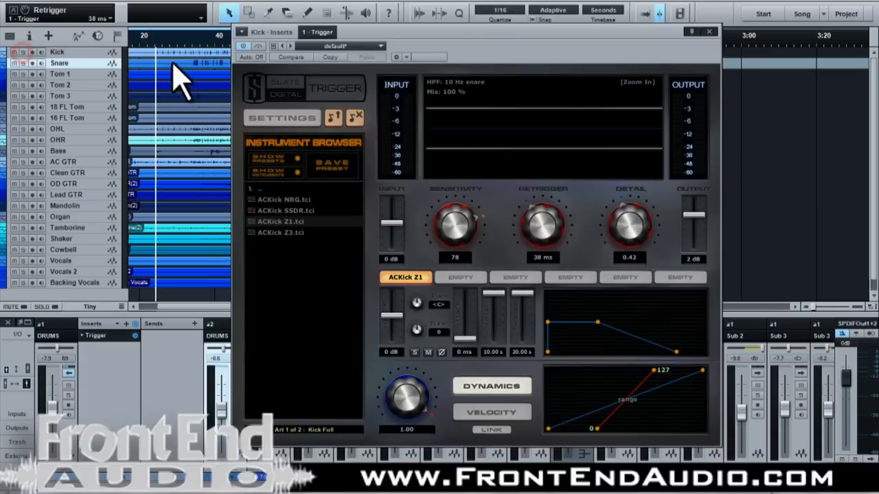
left_click(243, 47)
left_click(242, 47)
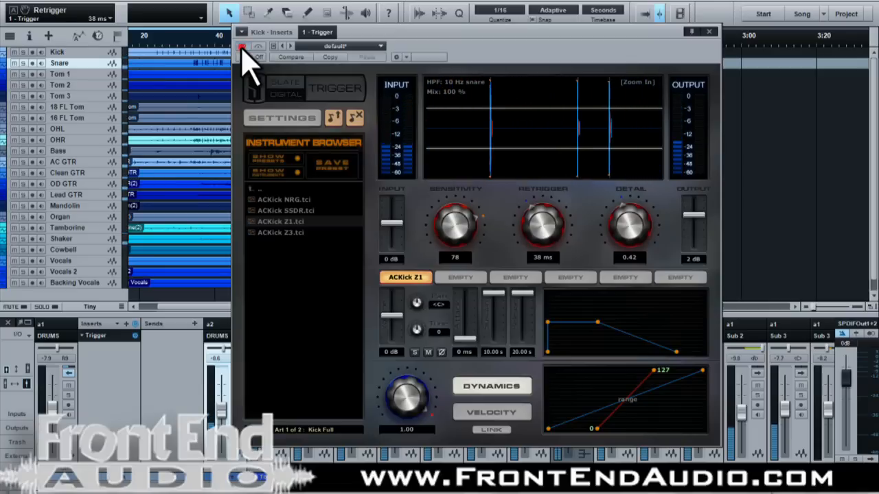
left_click(243, 47)
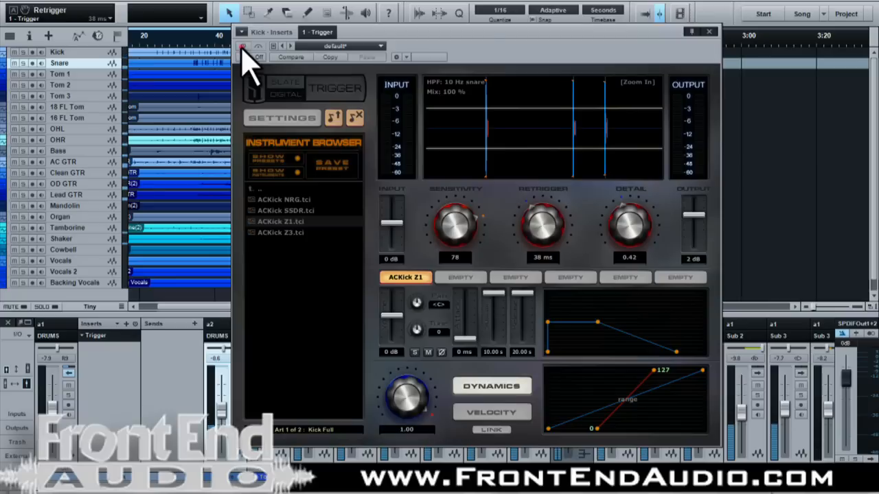
left_click(242, 47)
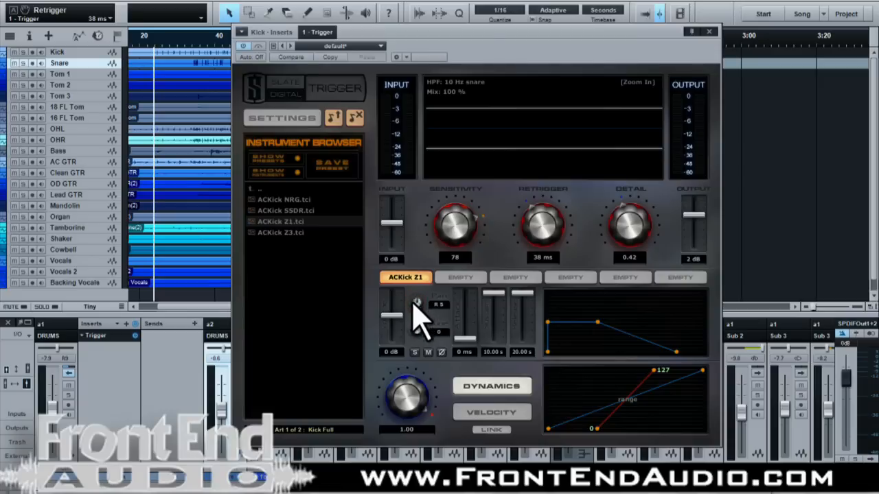
Solo the Kick track and, while replaying the passage, set the tuning of the ACKick Z1 sample to 35.
left_click(69, 396)
key("space")
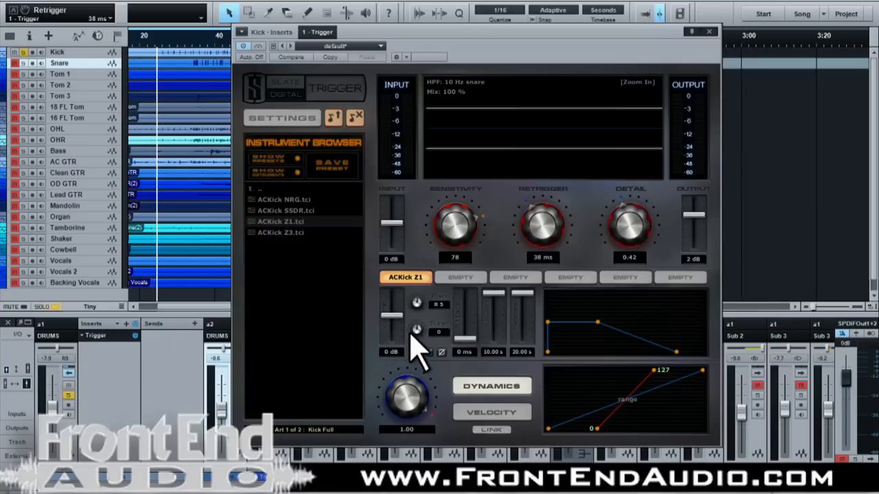
left_click_drag(417, 329, 373, 128)
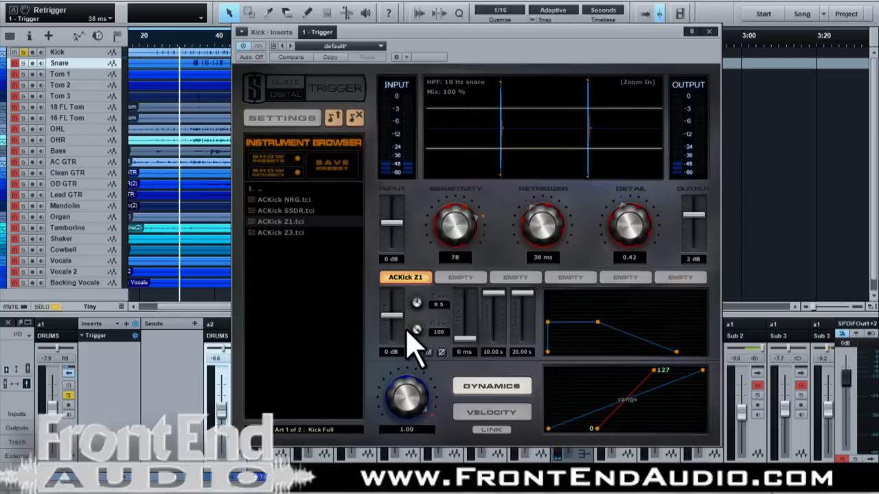
left_click_drag(420, 347, 408, 388)
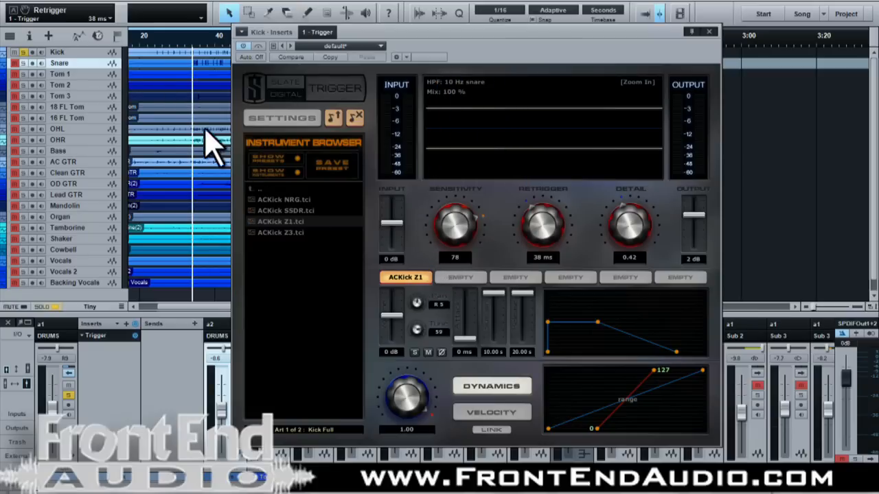
left_click(153, 40)
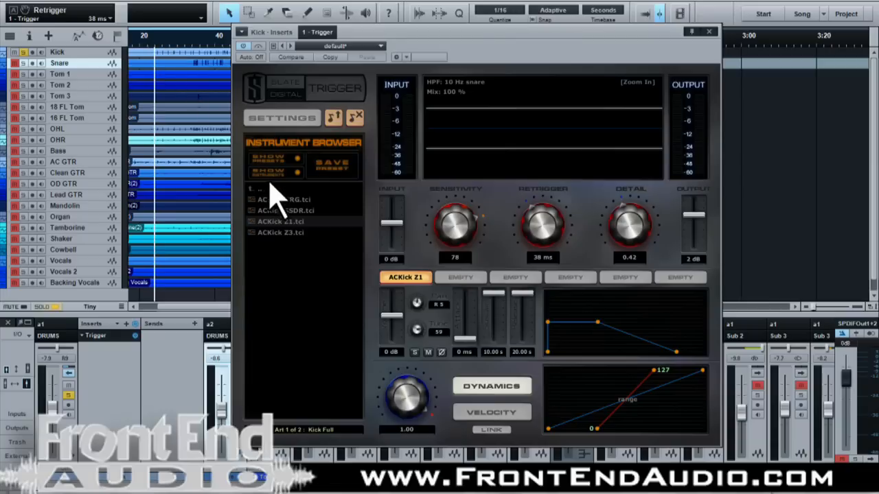
left_click_drag(416, 326, 417, 351)
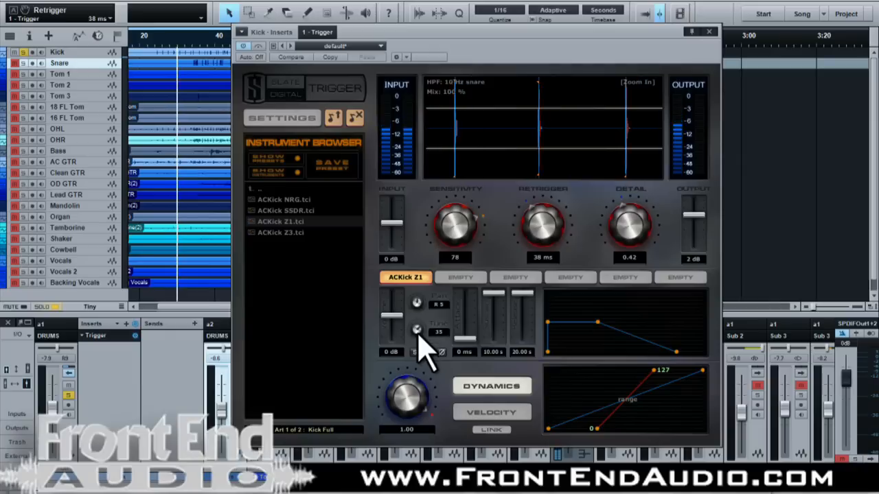
mouse_move(418, 332)
left_mouse_down()
mouse_move(410, 367)
mouse_move(411, 345)
left_mouse_up()
left_click_drag(409, 333, 408, 330)
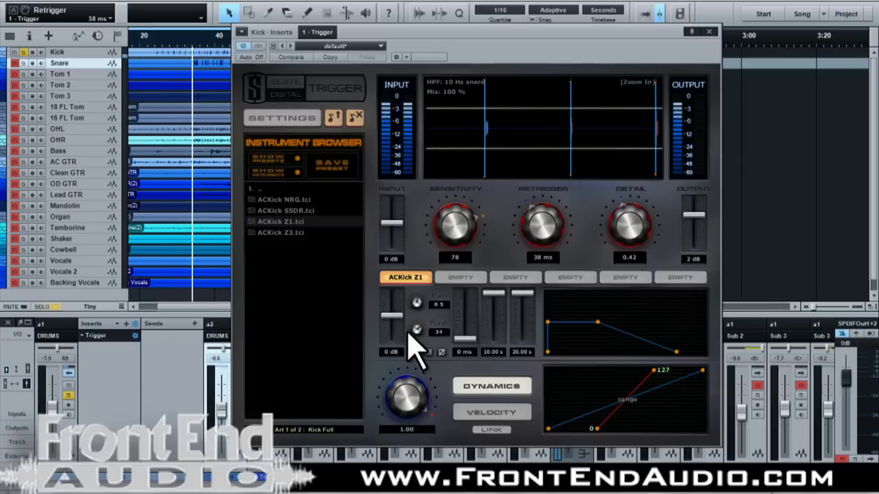
Unsolo the Kick and, in the full mix, set ACKick Z1's level to 2 dB with a 4.73 s sustain and 7.50 s release.
left_click(22, 51)
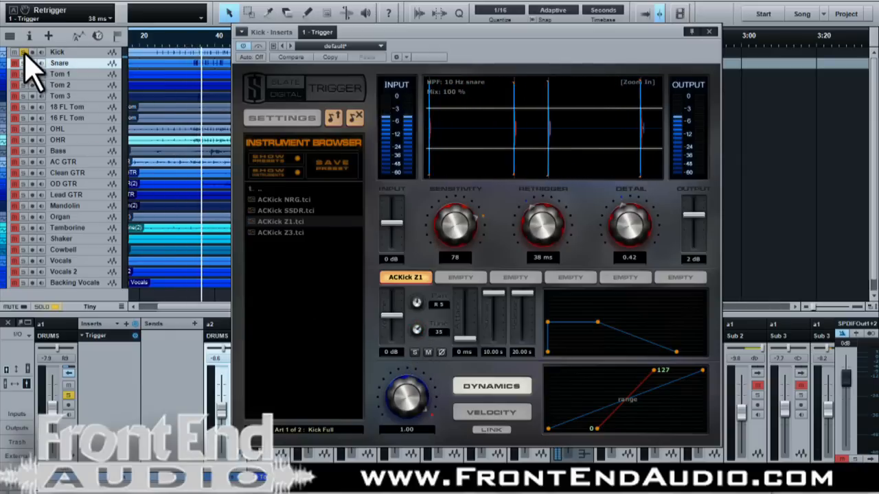
left_click(156, 41)
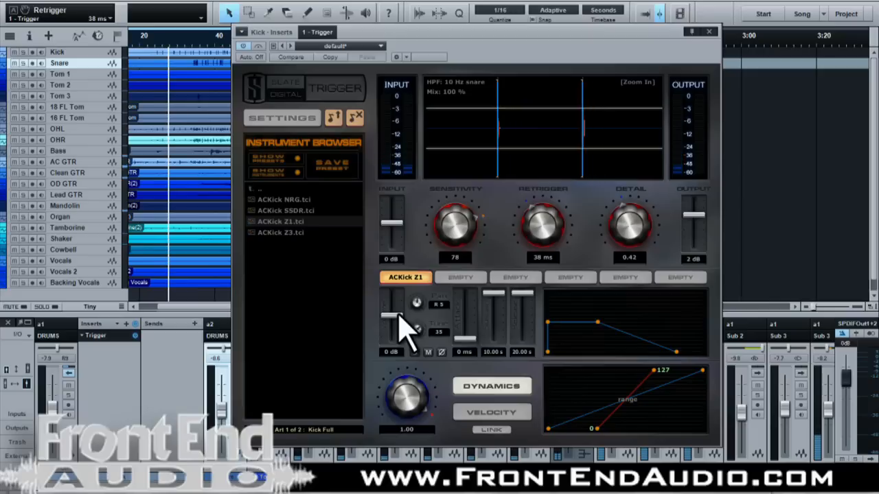
left_click_drag(398, 313, 399, 308)
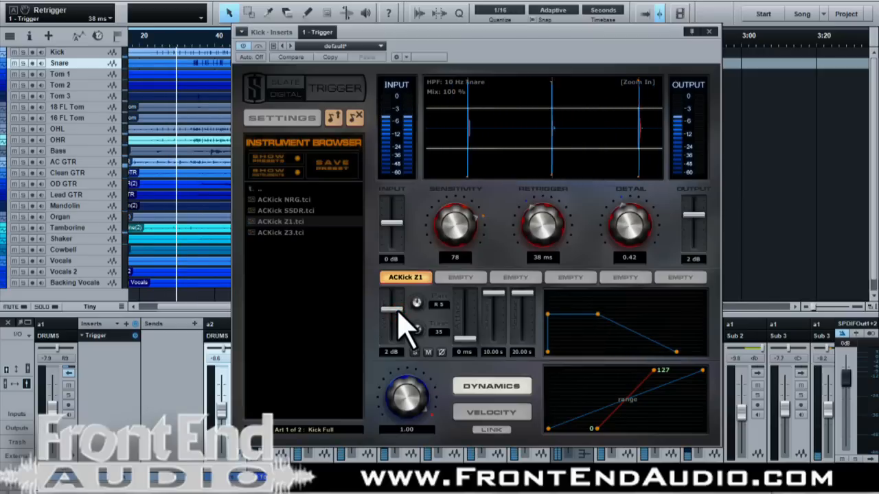
left_click_drag(496, 295, 520, 309)
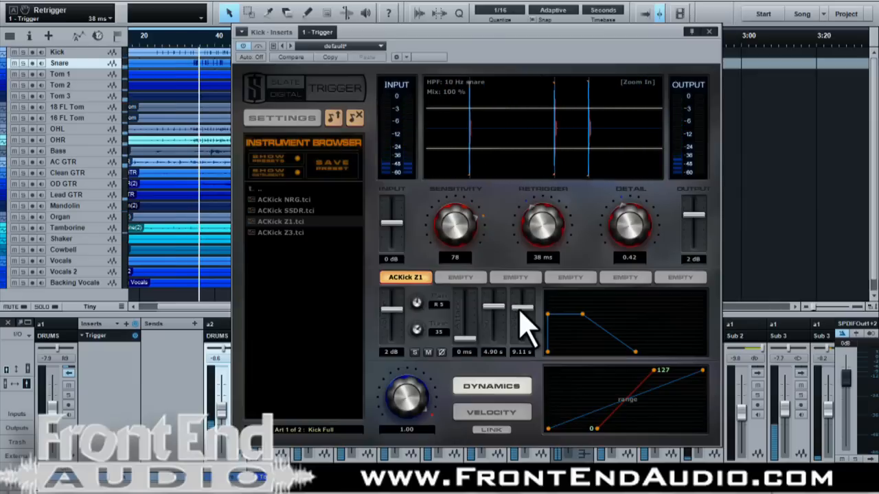
left_click_drag(520, 313, 500, 309)
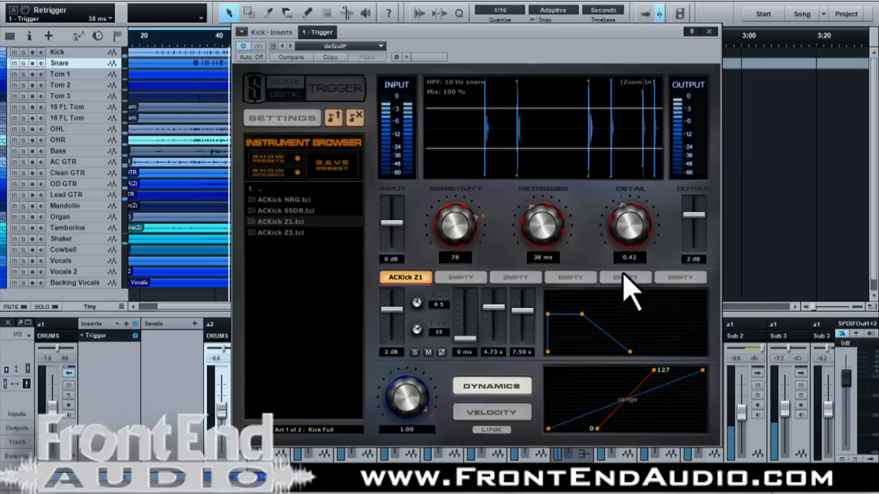
Set Trigger's dynamics to 0.85 with Link enabled, its output to 1 dB and the ACKick Z1 tuning to 30.
left_click_drag(408, 396, 408, 417)
left_click(488, 426)
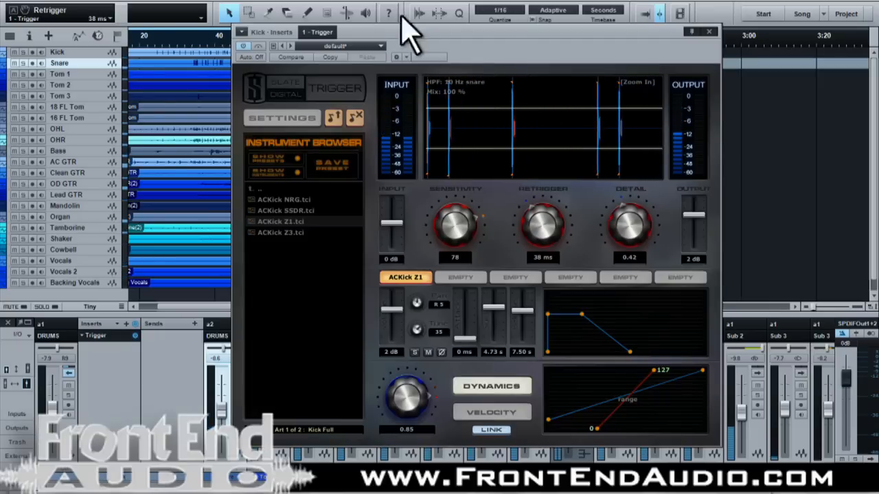
left_click_drag(700, 214, 700, 218)
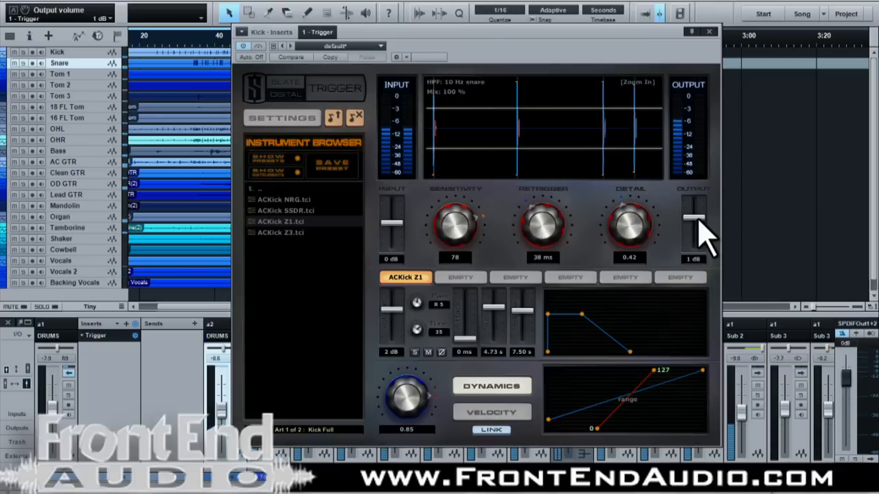
mouse_move(417, 332)
left_mouse_down()
mouse_move(420, 354)
mouse_move(417, 337)
left_mouse_up()
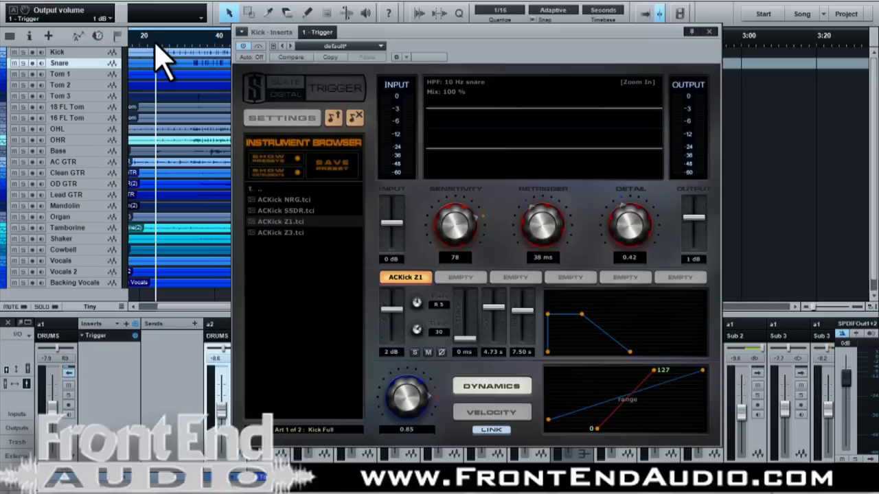
Compare the adjusted kick in the full mix with Trigger bypassed and active, leaving the plug-in on.
left_click(242, 46)
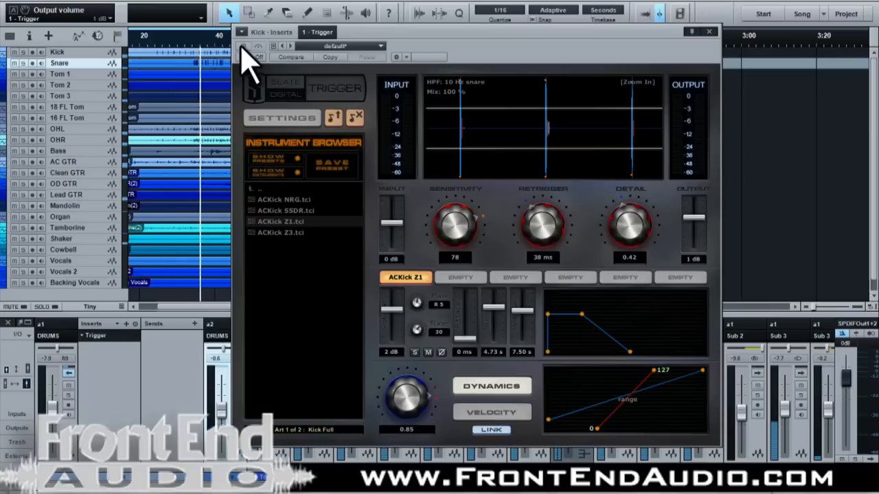
left_click(242, 46)
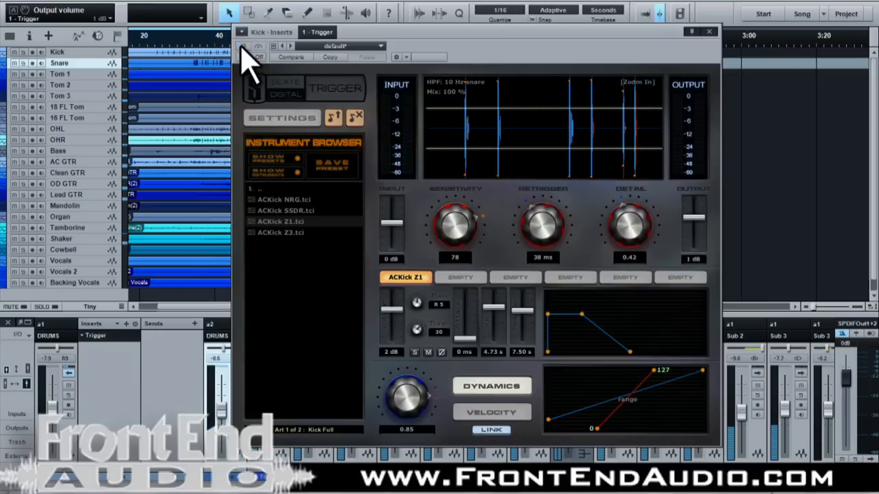
left_click(243, 46)
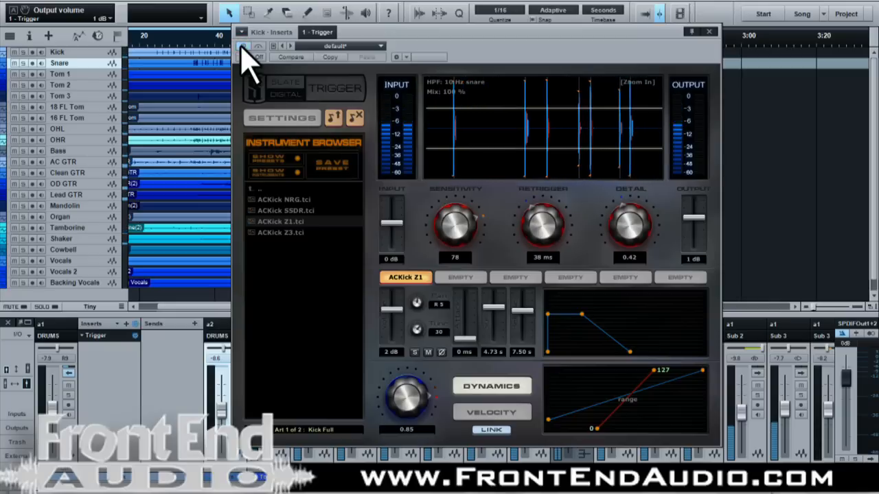